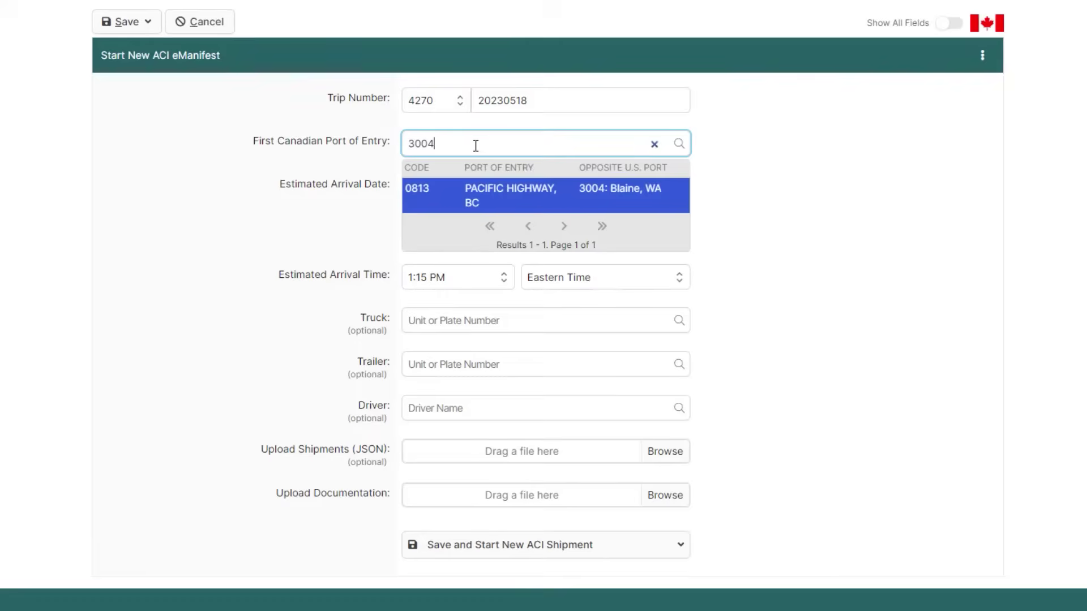
Set port of entry to Pacific Highway and arrival to tomorrow, 05/19/2023, at 4:00 PM.
click(456, 201)
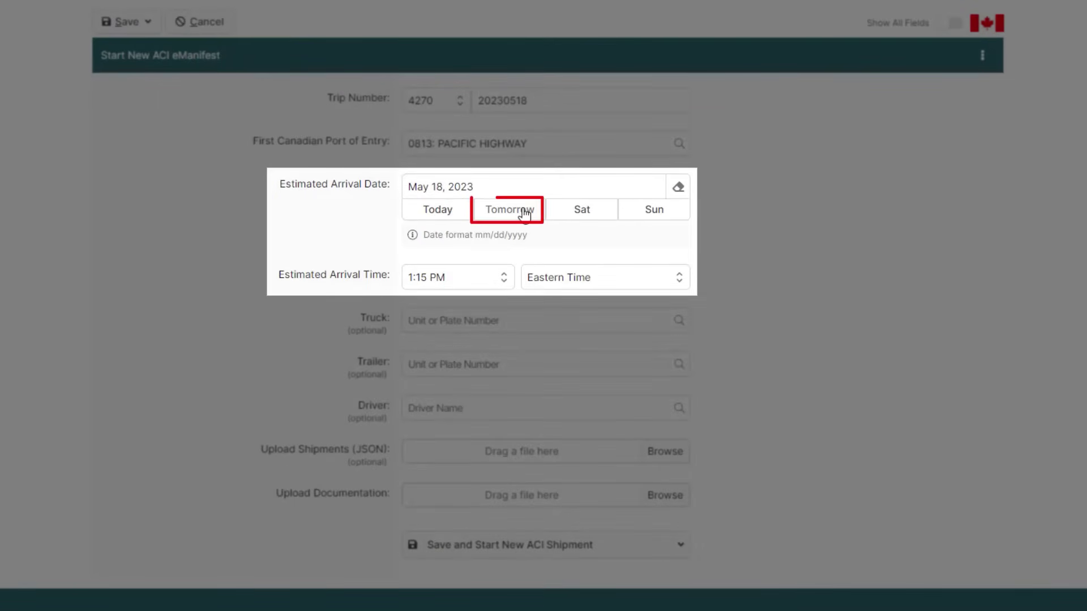
click(524, 213)
click(502, 280)
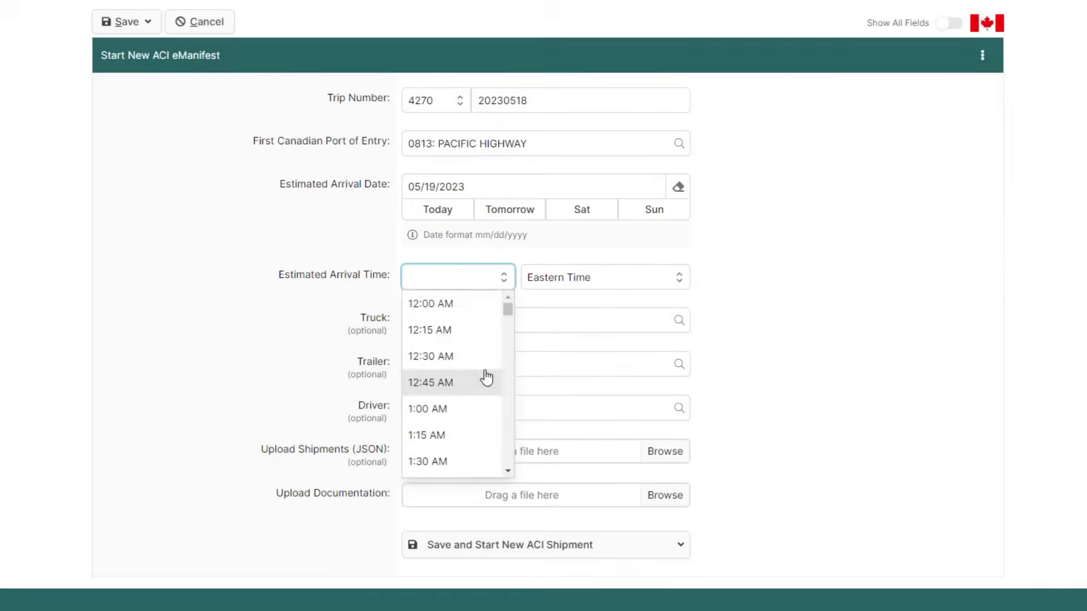
text(4p)
click(447, 306)
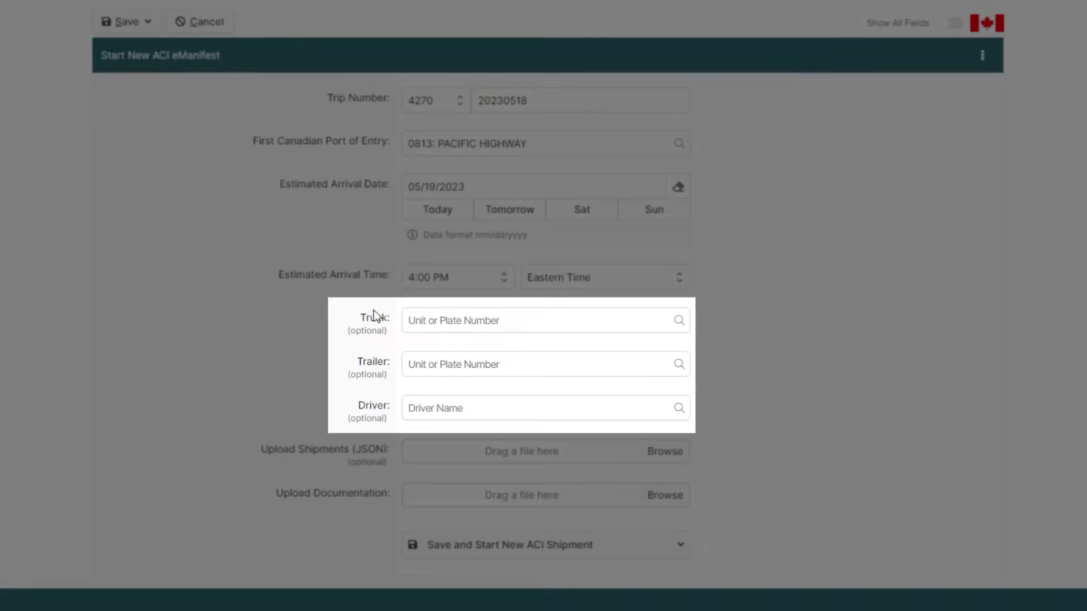
click(435, 321)
text(122496)
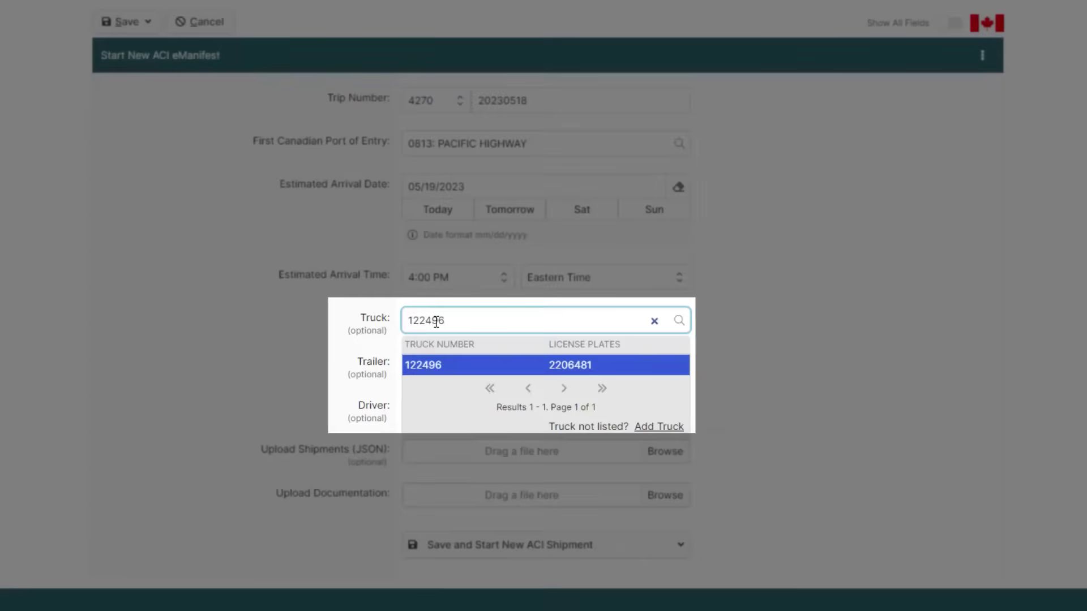
key(Return)
key(Tab)
text(e4)
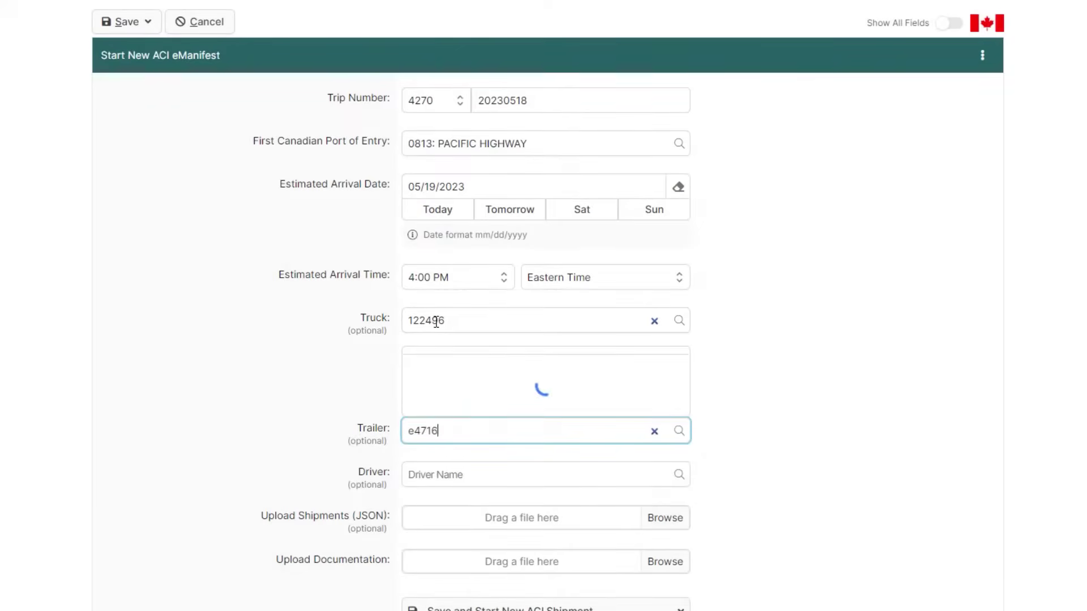
key(Return)
key(Tab)
text(cooke)
click(477, 485)
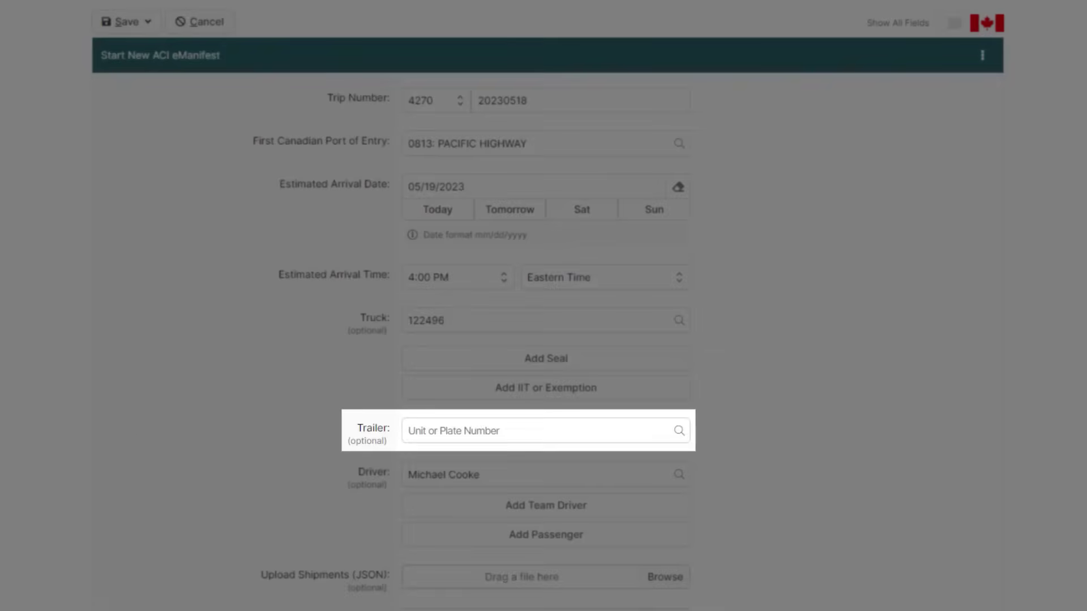
Add new trailer T9876 with Ontario licence plate 98765 and use it as the trailer.
click(433, 431)
text(t9876)
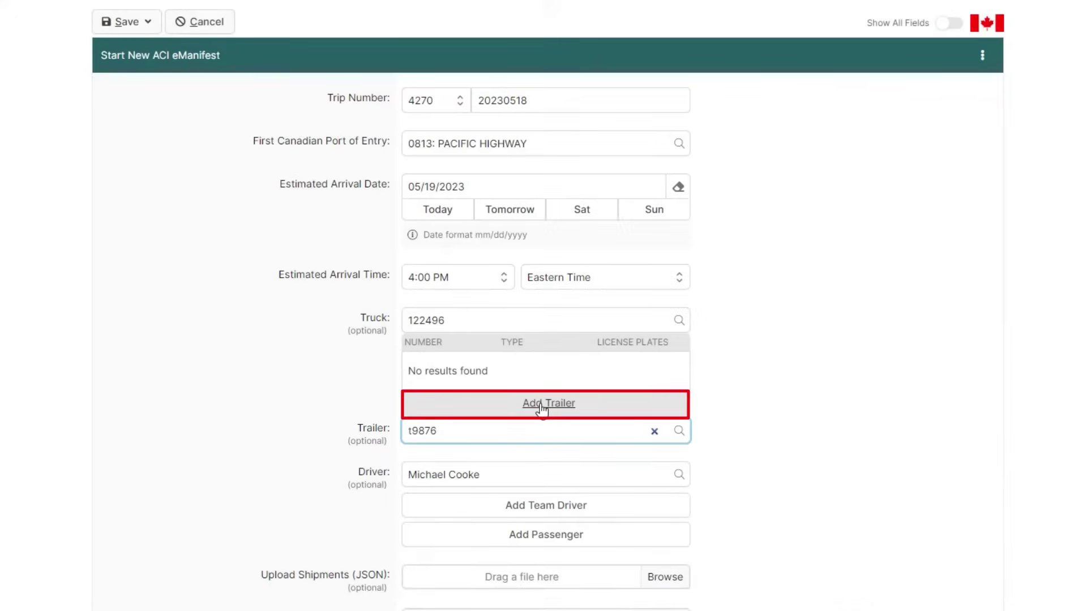
click(541, 404)
text(98765)
click(531, 469)
text(on)
click(483, 281)
click(420, 219)
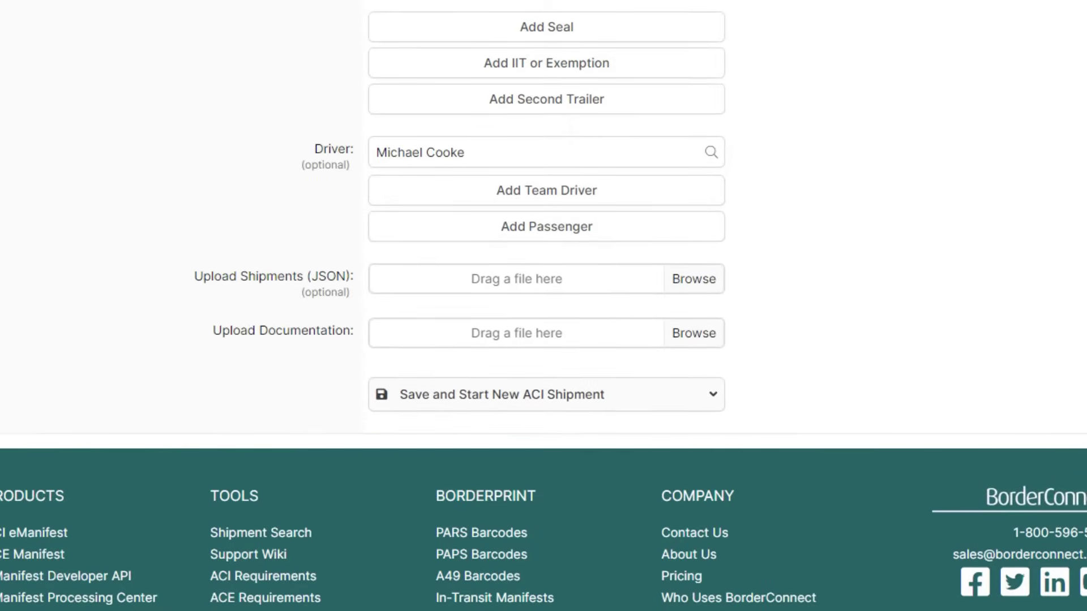
Save the trip and start a new ACI shipment of type PARS.
click(614, 396)
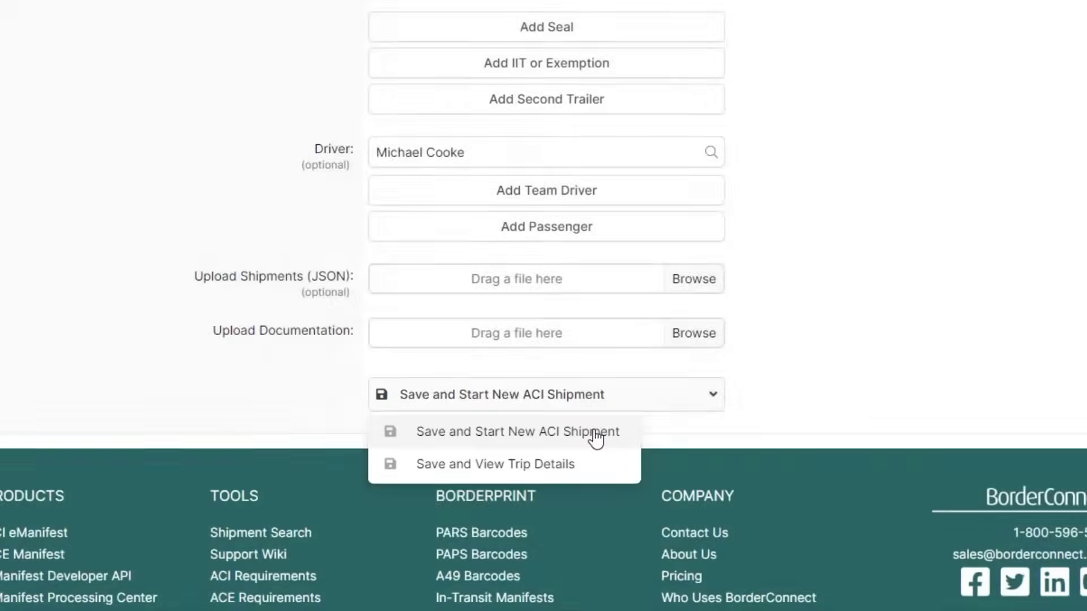
click(594, 433)
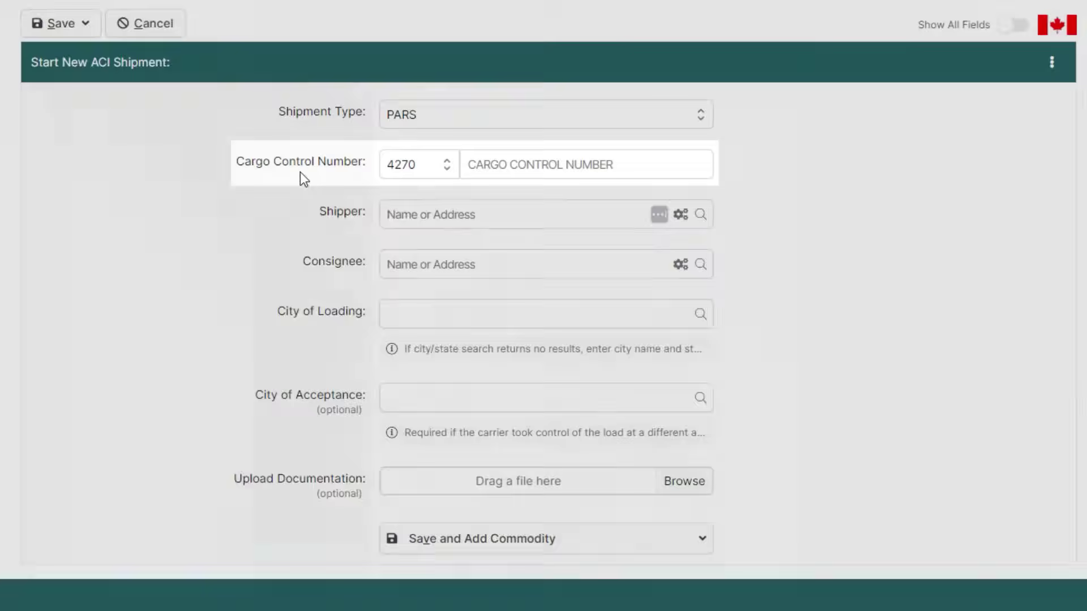
Enter cargo control number PARS0002023 and keep carrier code 4270.
click(482, 164)
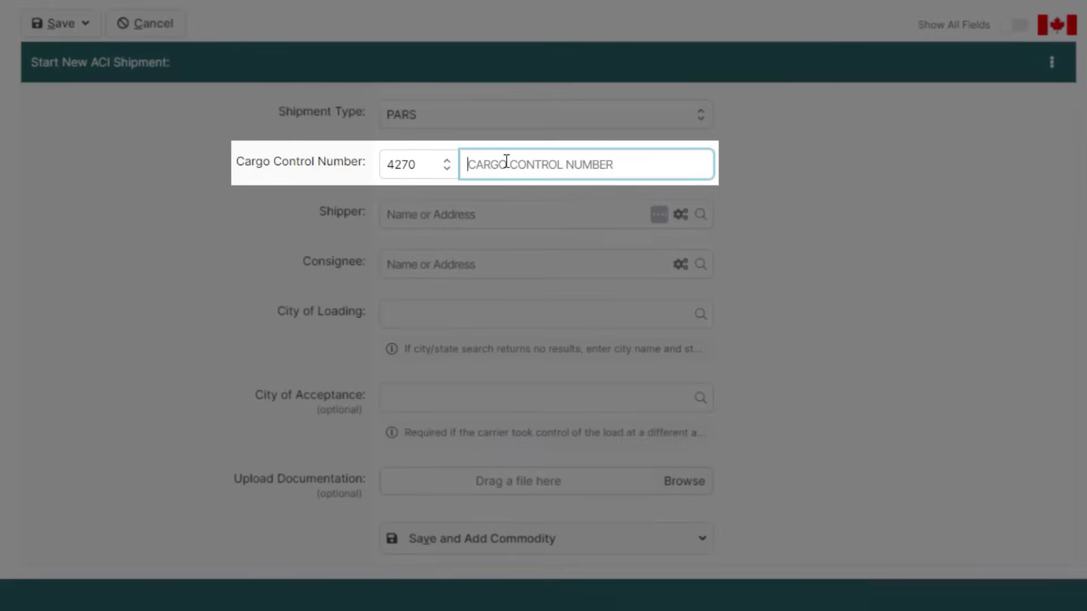
text(PARS0002023)
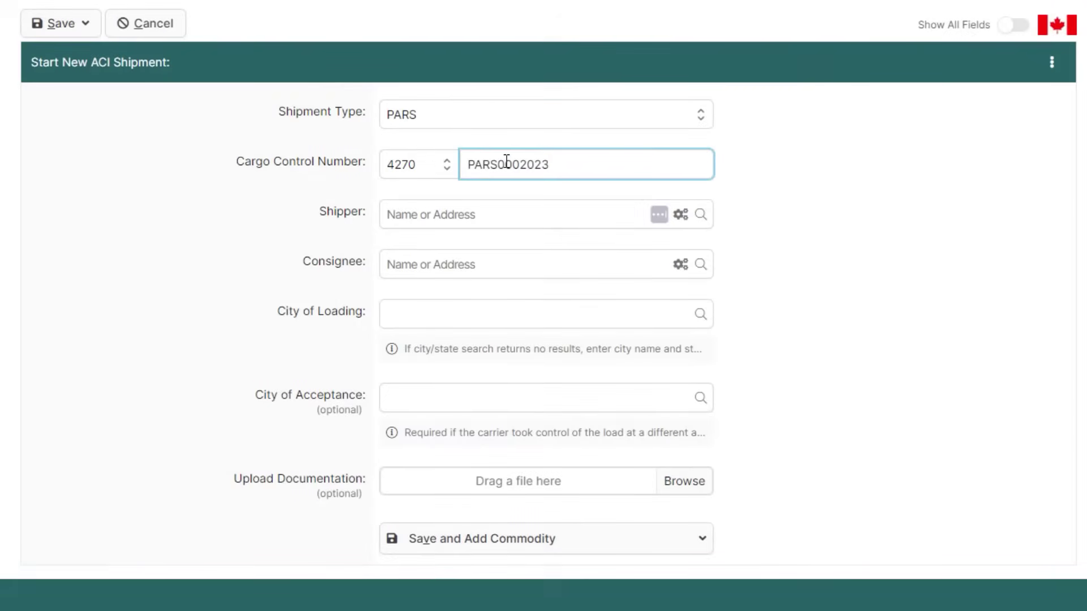
click(439, 170)
mouse_move(623, 243)
mouse_down()
mouse_move(623, 329)
mouse_move(635, 203)
mouse_up()
click(69, 252)
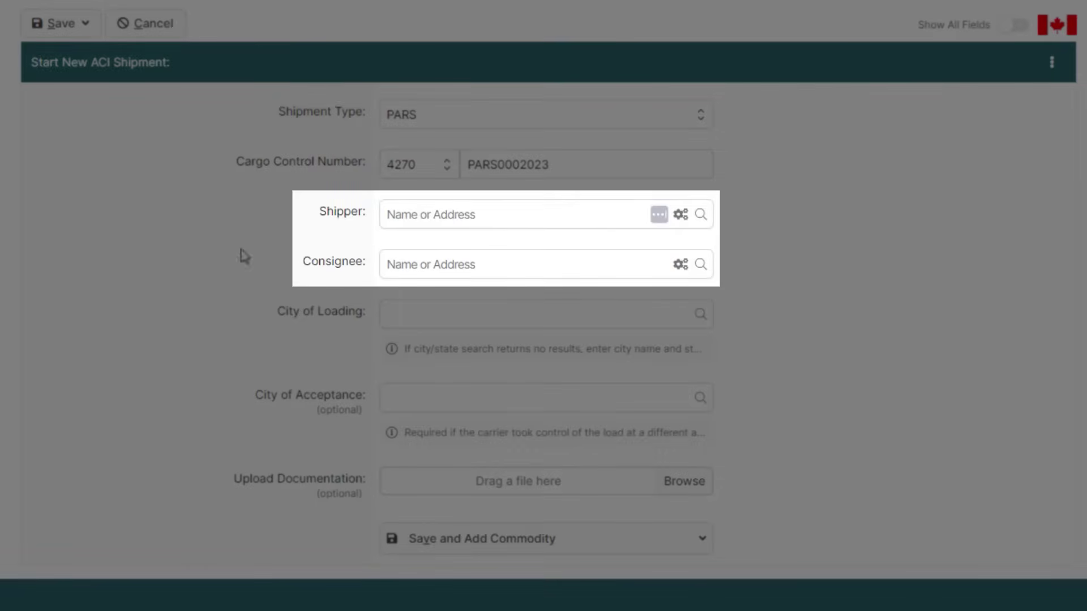
Select Wico Metal Products of Center Line, Michigan as the shipper.
click(447, 218)
text(wico)
click(465, 278)
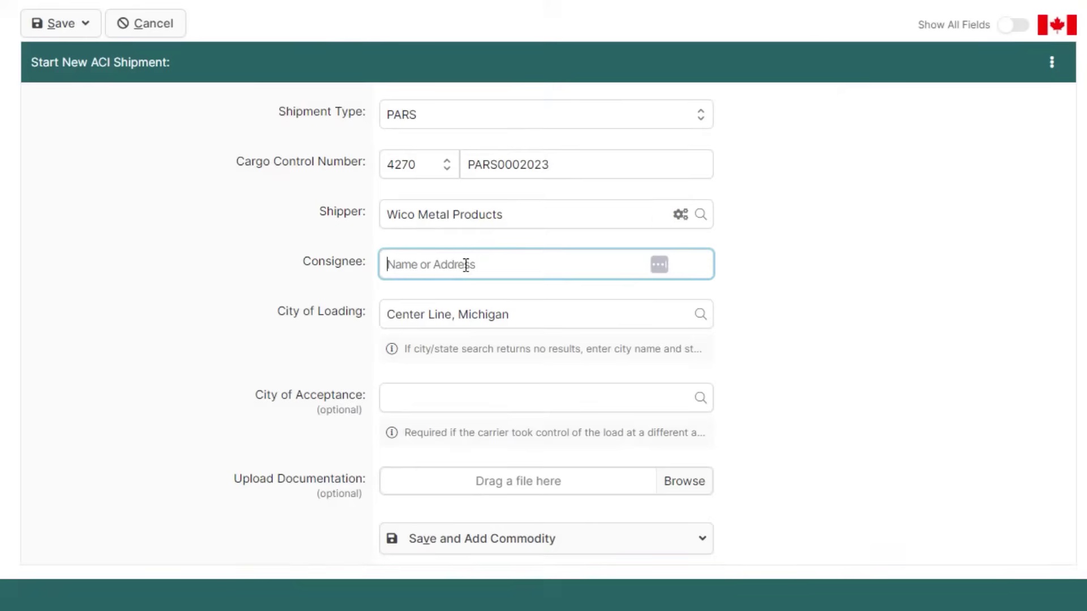
text(446 summer)
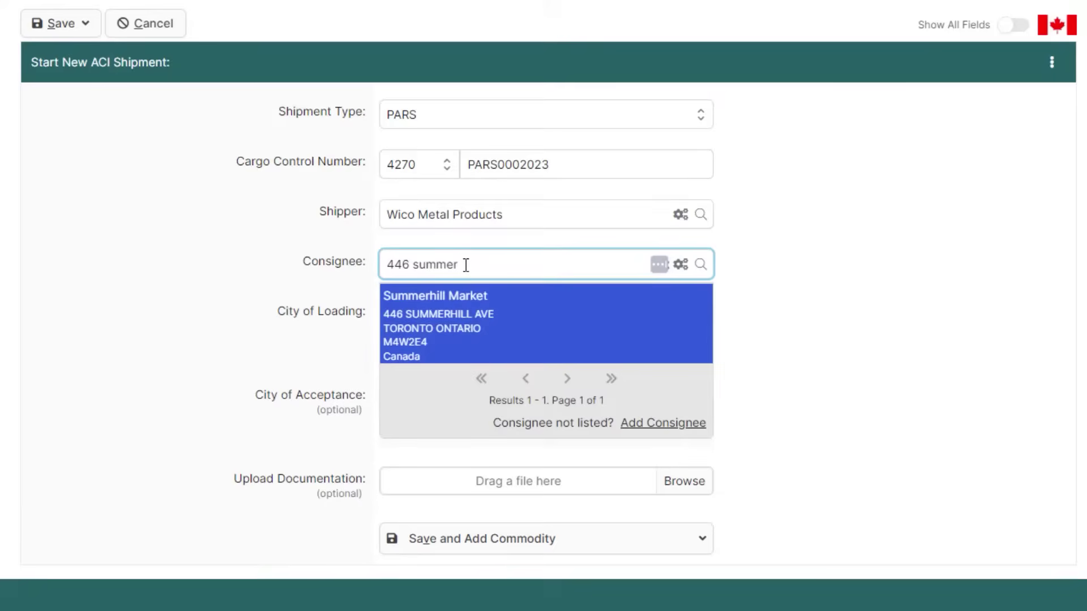
Add consignee BorderConnect Ottawa, 1234 Example Avenue, Ottawa, Ontario K1G2L0, and save it.
click(455, 331)
text(bo)
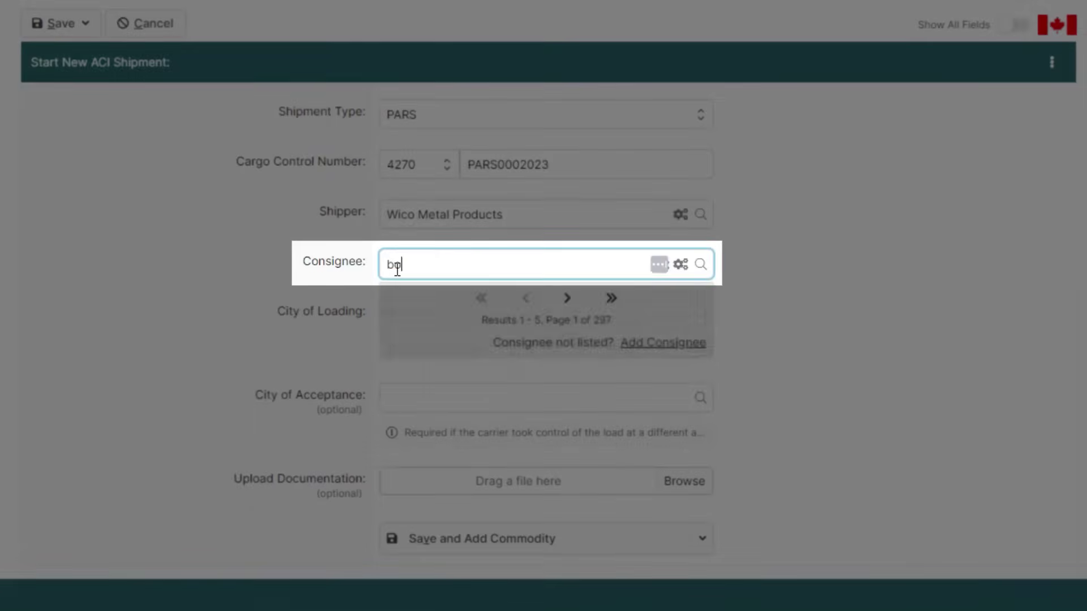
text(rderconnect ott)
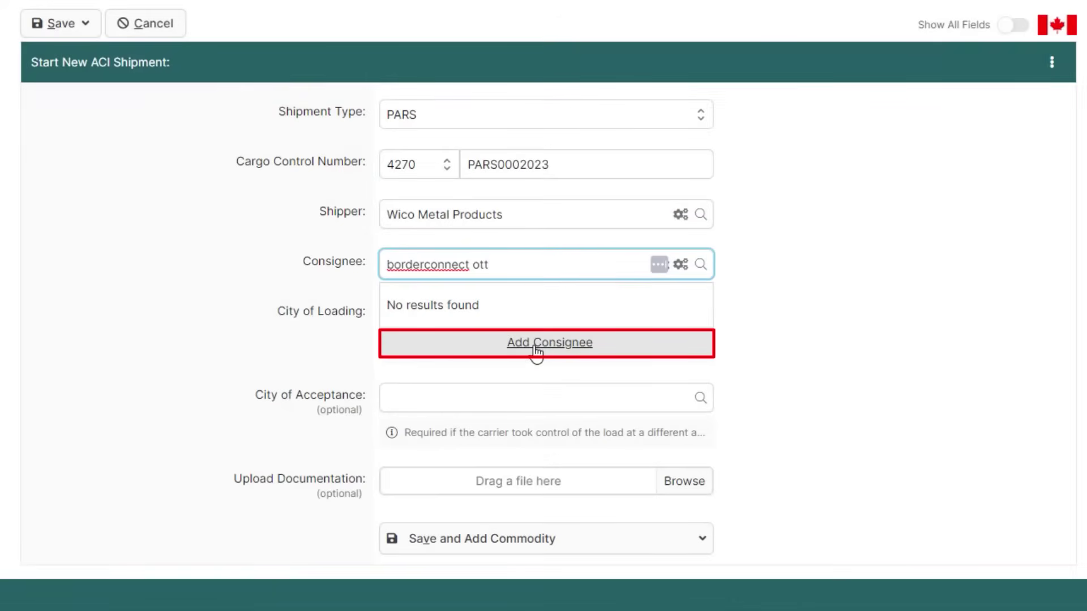
click(536, 352)
text(BorderConnect Ottawa1234 Example Avenue)
key(Tab)
text(OttawaK1G)
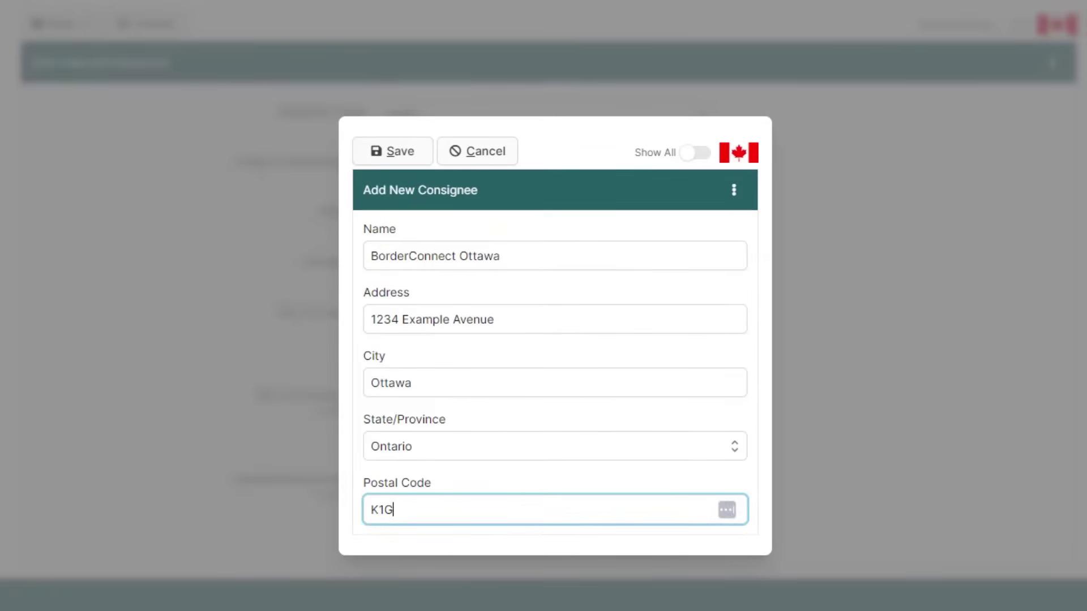
text(2L0)
click(401, 162)
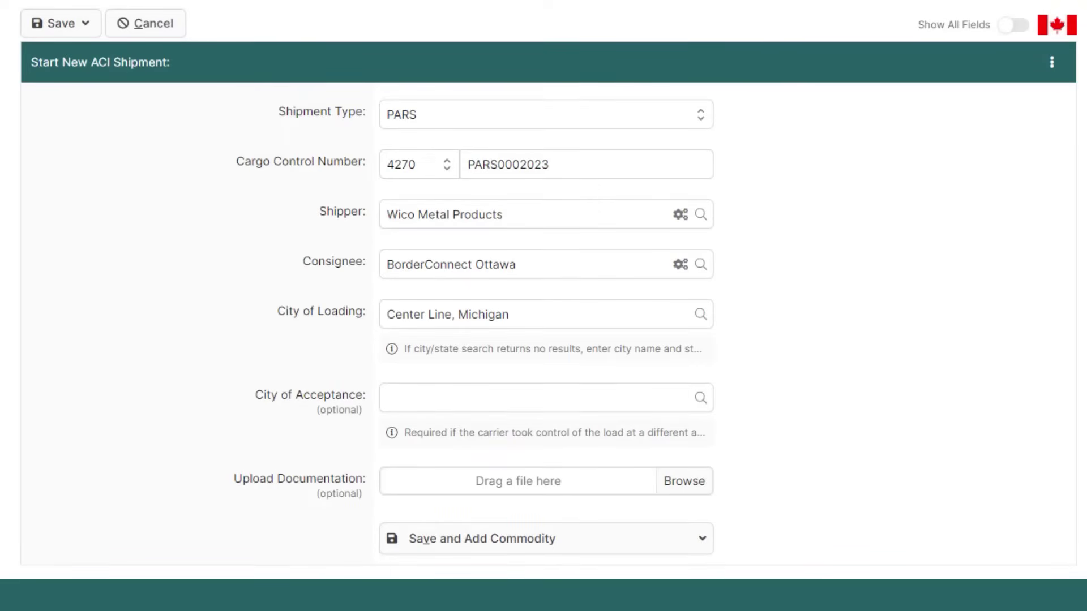
scroll(543, 305, down, 3)
Enter commodity Orange Juice: 300 cases weighing 13000 kilograms.
click(439, 423)
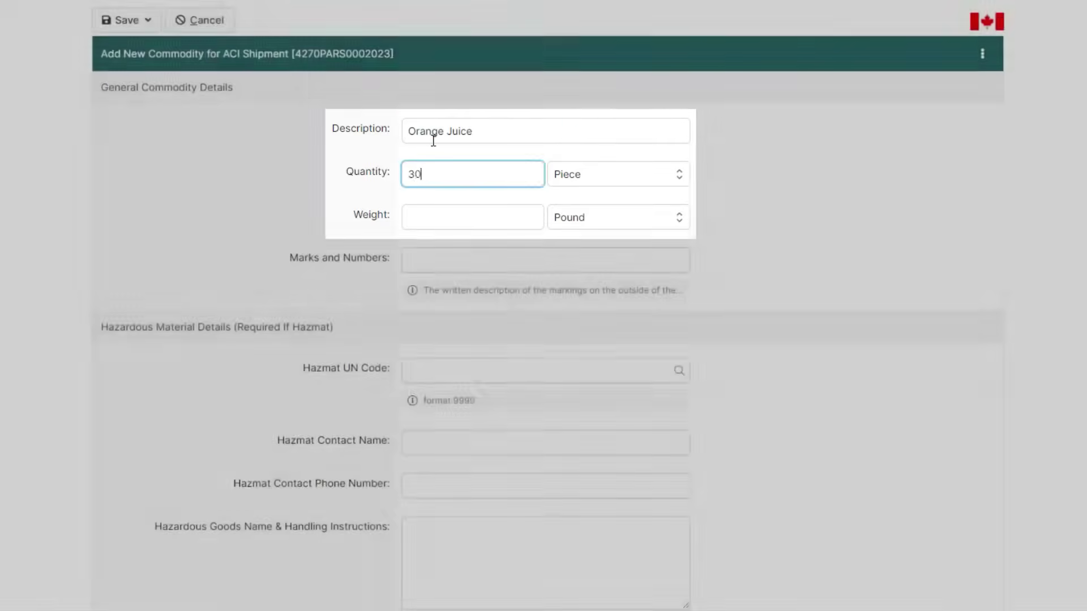
key(Tab)
text(case)
click(488, 221)
text(13000)
key(Tab)
text(k)
click(601, 242)
Save the commodity and go back to the ACI eManifest.
scroll(543, 306, down, 3)
click(645, 436)
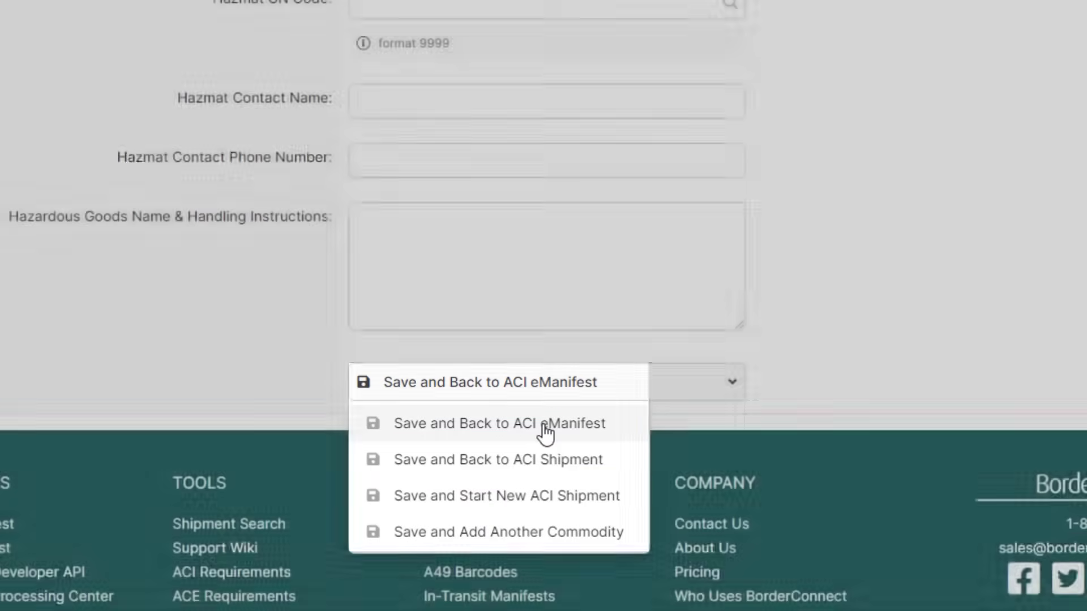
click(546, 429)
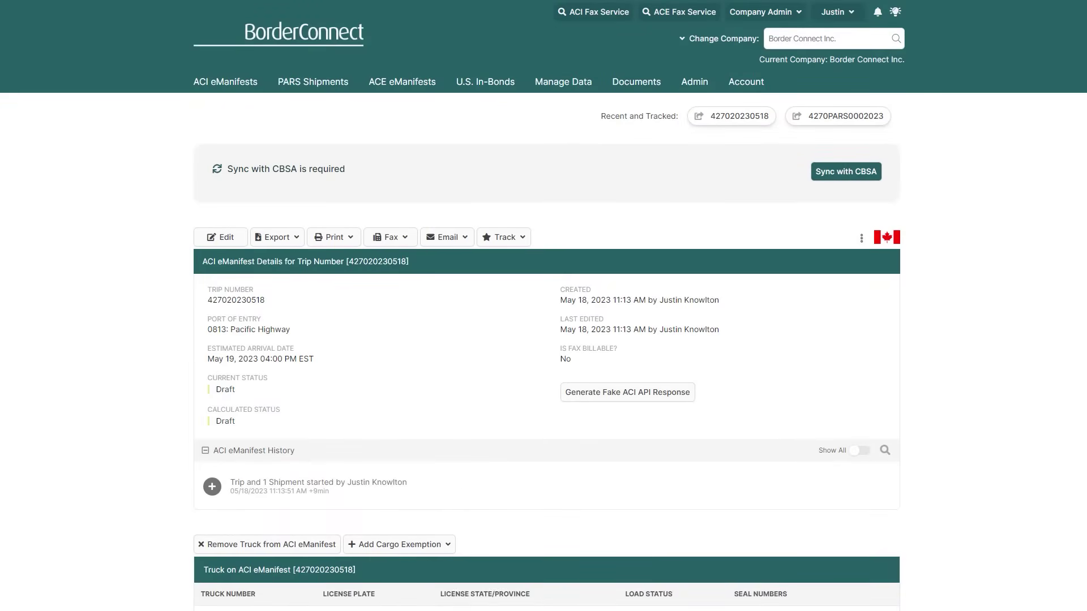
scroll(543, 339, down, 3)
scroll(543, 340, down, 4)
scroll(544, 340, down, 2)
scroll(543, 340, down, 1)
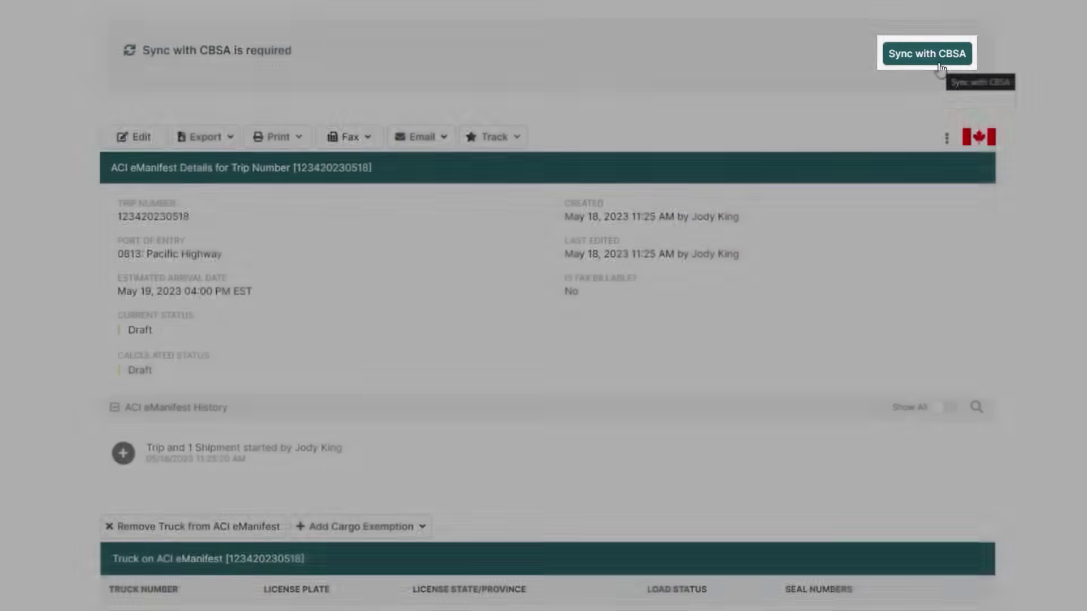
Sync the trip with CBSA and confirm it in the Sync Confirmation dialog.
click(939, 64)
click(701, 321)
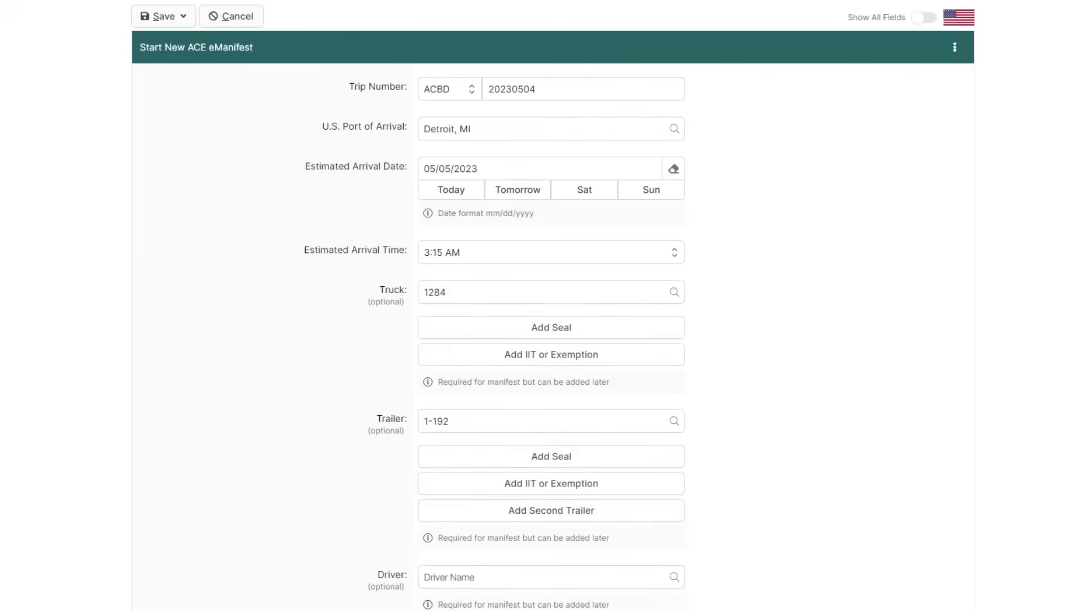
click(488, 580)
text(mario)
click(496, 498)
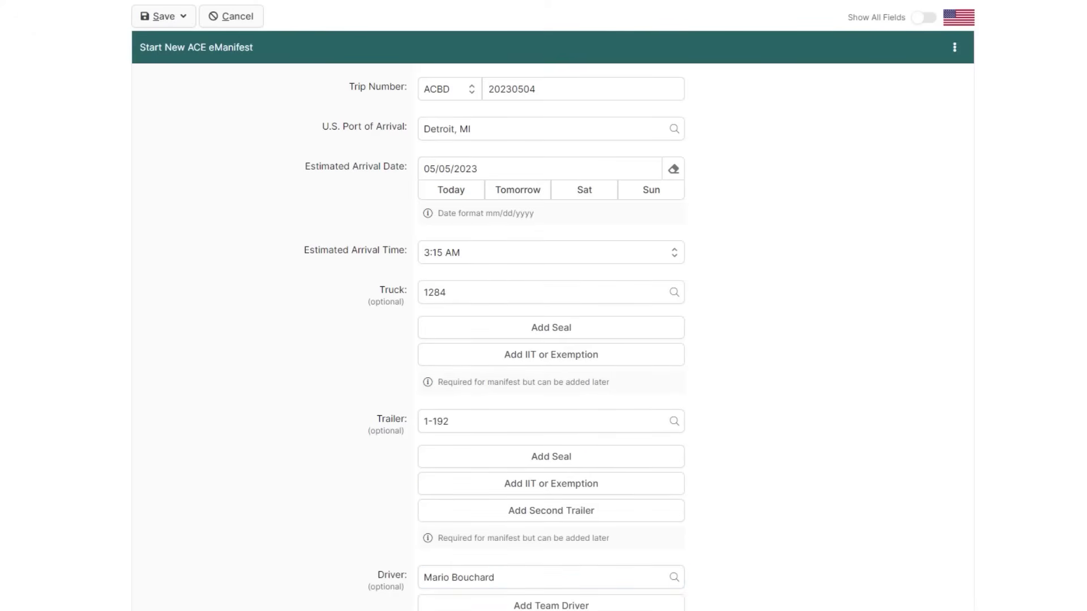